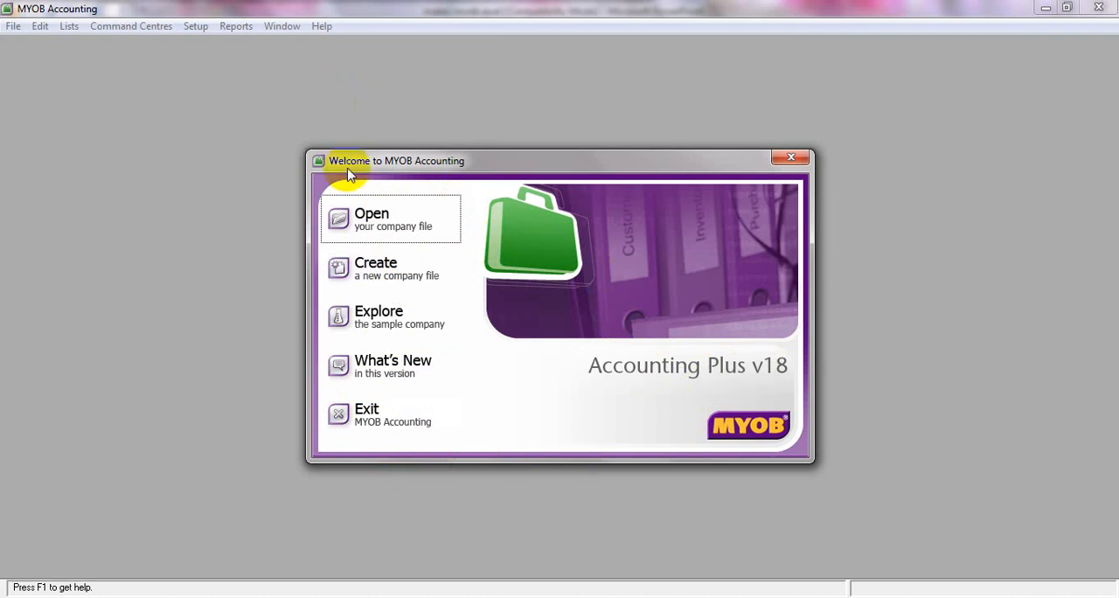
Step: Start creating a new company file and enter the 12-digit product serial number in the assistant
{"action": "left_click", "coordinate": [358, 272]}
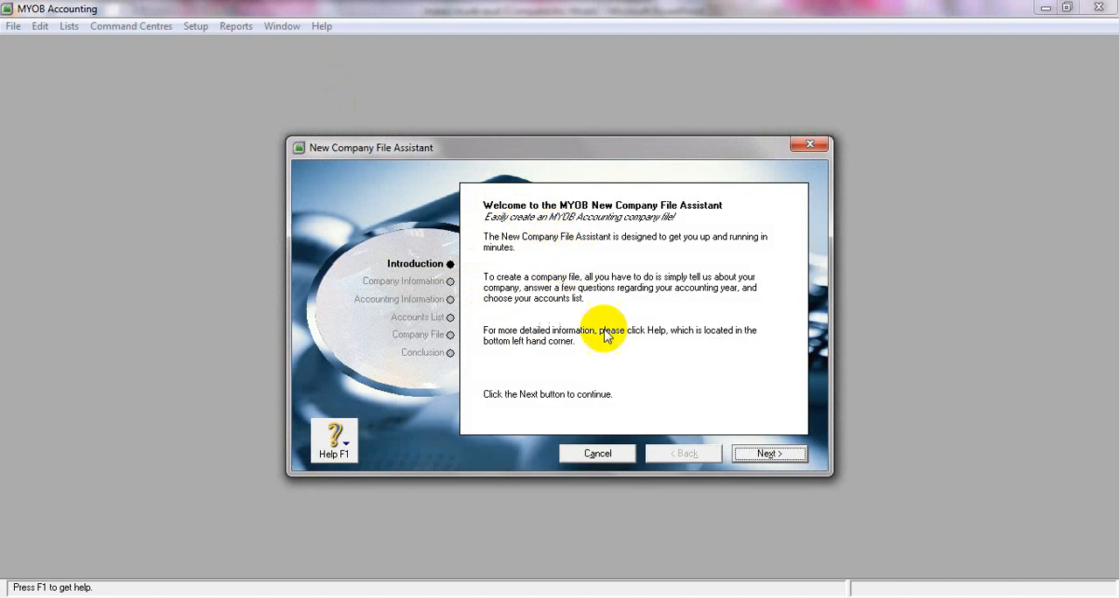
{"action": "left_click", "coordinate": [760, 454]}
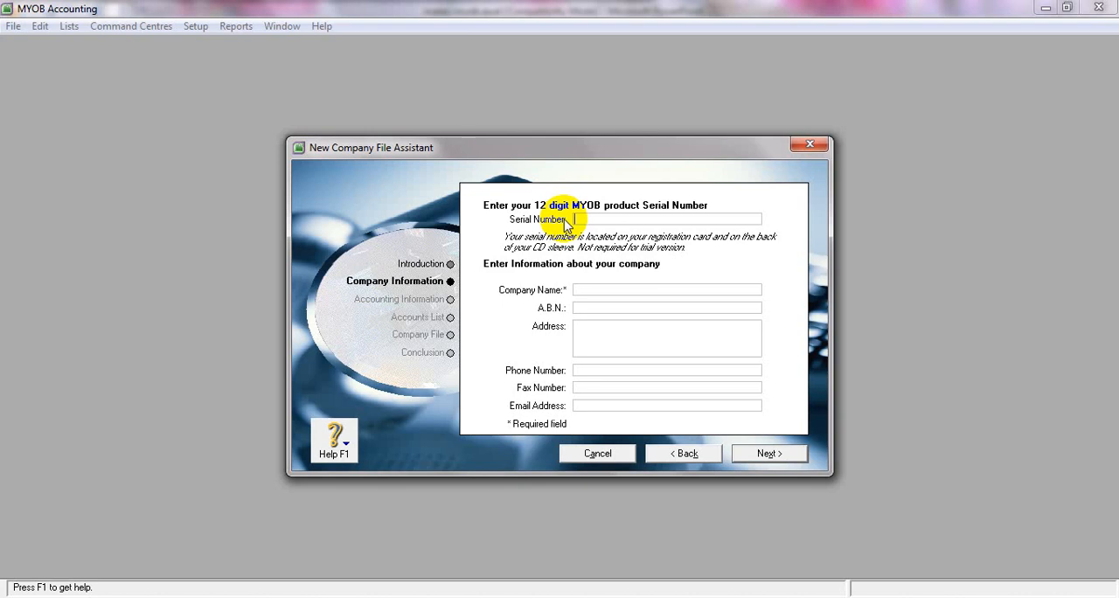
Step: Enter PT. BPR MADANI as the company name
{"action": "left_click", "coordinate": [585, 289]}
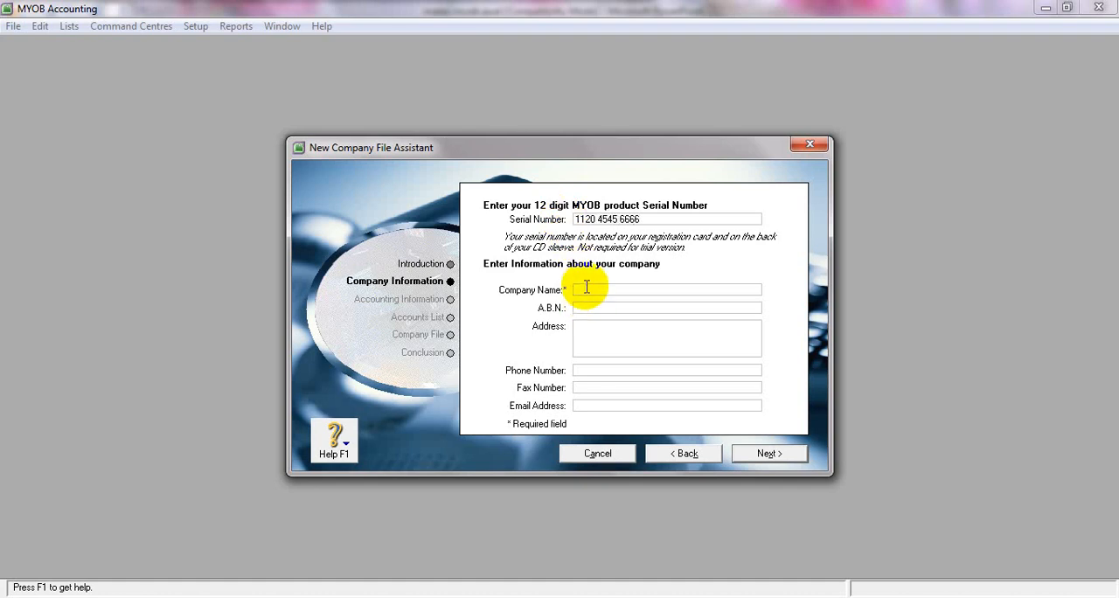
{"action": "type", "text": "PT"}
{"action": "type", "text": "B"}
{"action": "type", "text": "Pr"}
{"action": "type", "text": "R "}
{"action": "type", "text": "MADANI"}
{"action": "key", "text": "Tab"}
Step: Fill in the company's full street address in the company information
{"action": "type", "text": "JALAN"}
{"action": "key", "text": "BackSpace"}
{"action": "key", "text": "BackSpace"}
{"action": "key", "text": "BackSpace"}
{"action": "key", "text": "BackSpace"}
{"action": "key", "text": "BackSpace"}
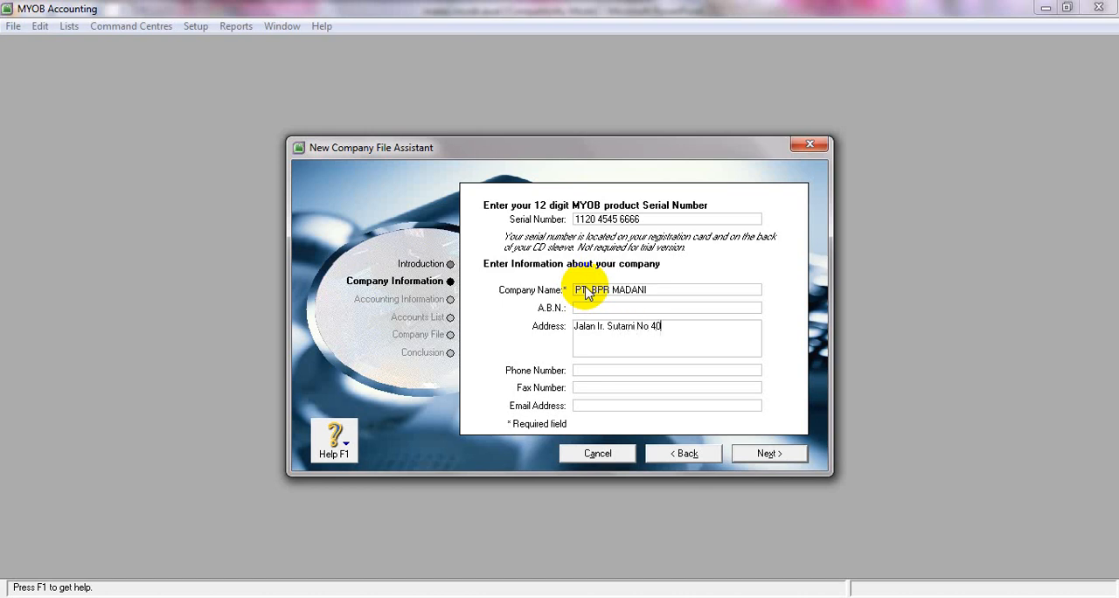
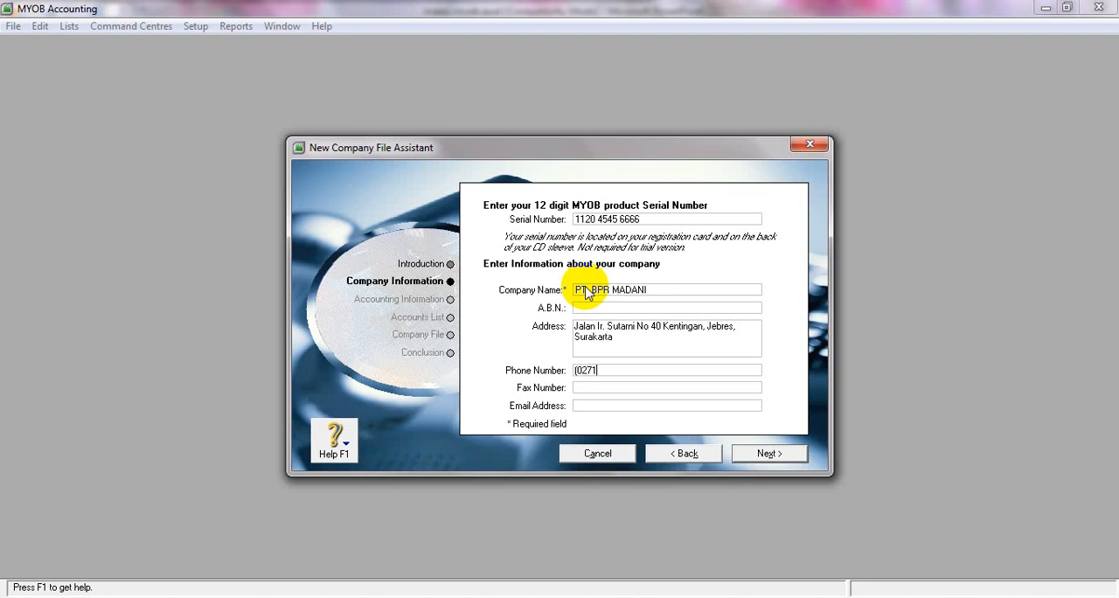
Step: Enter the company's phone number and fax number, each with its area code
{"action": "key", "text": "Tab"}
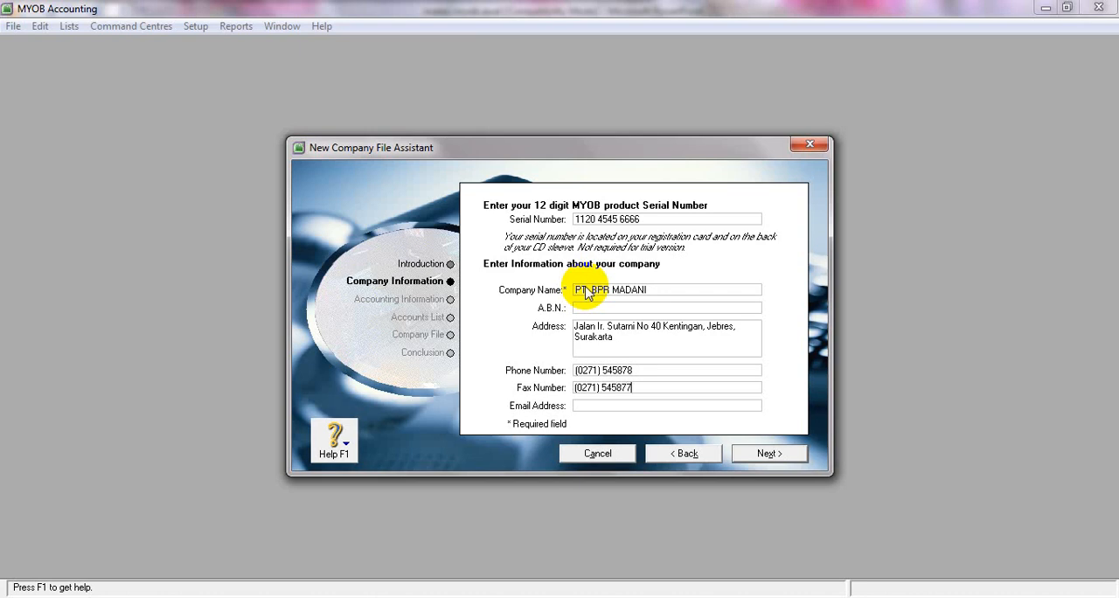
Step: Fill in the company's e-mail address and proceed to the accounting year settings
{"action": "key", "text": "Tab"}
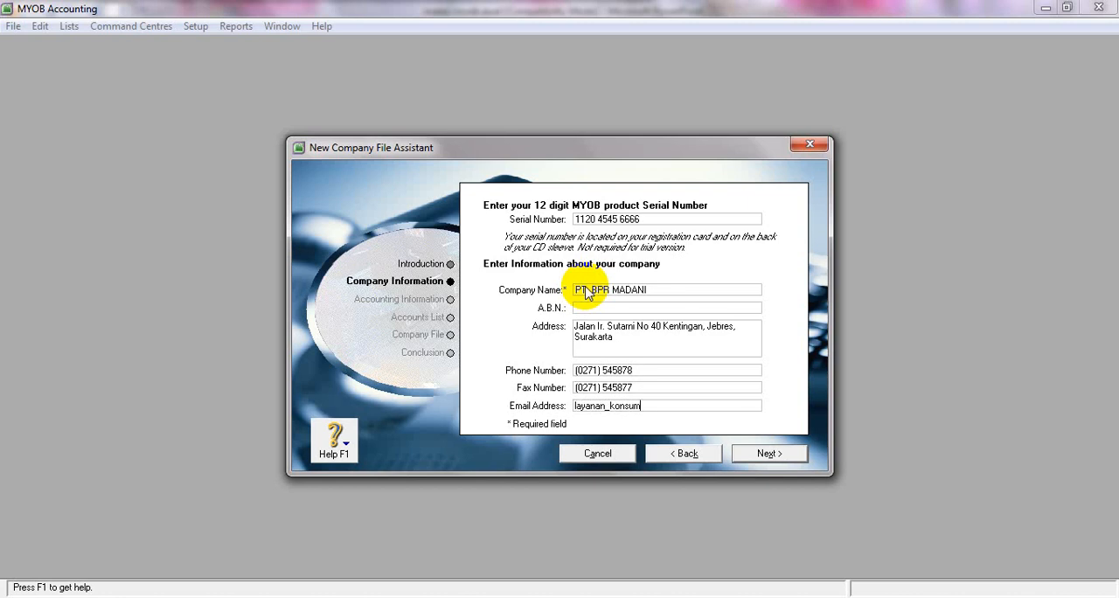
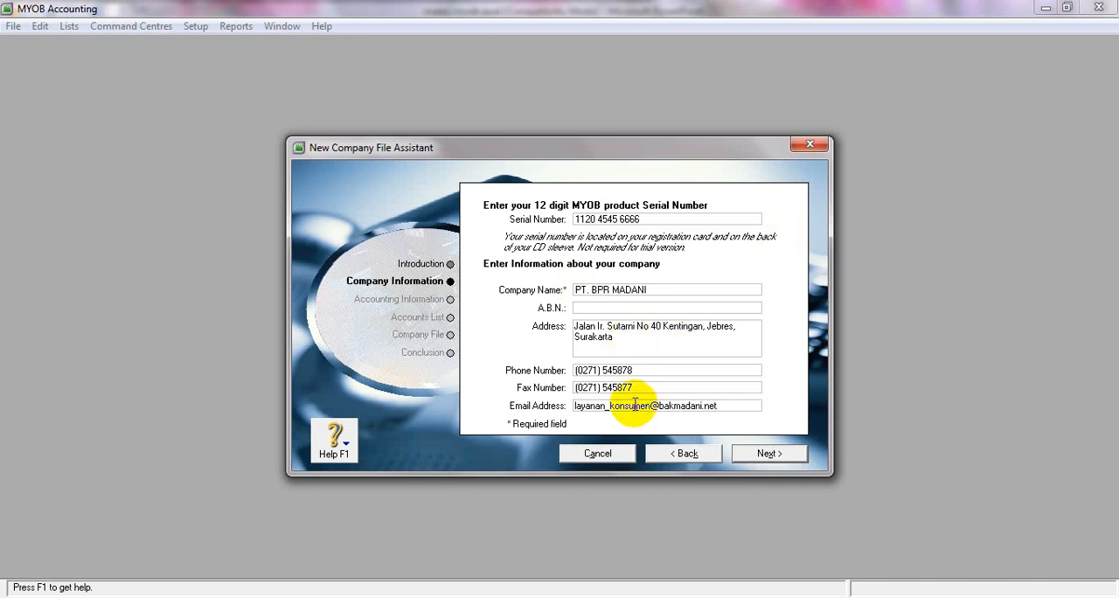
{"action": "left_click", "coordinate": [766, 452]}
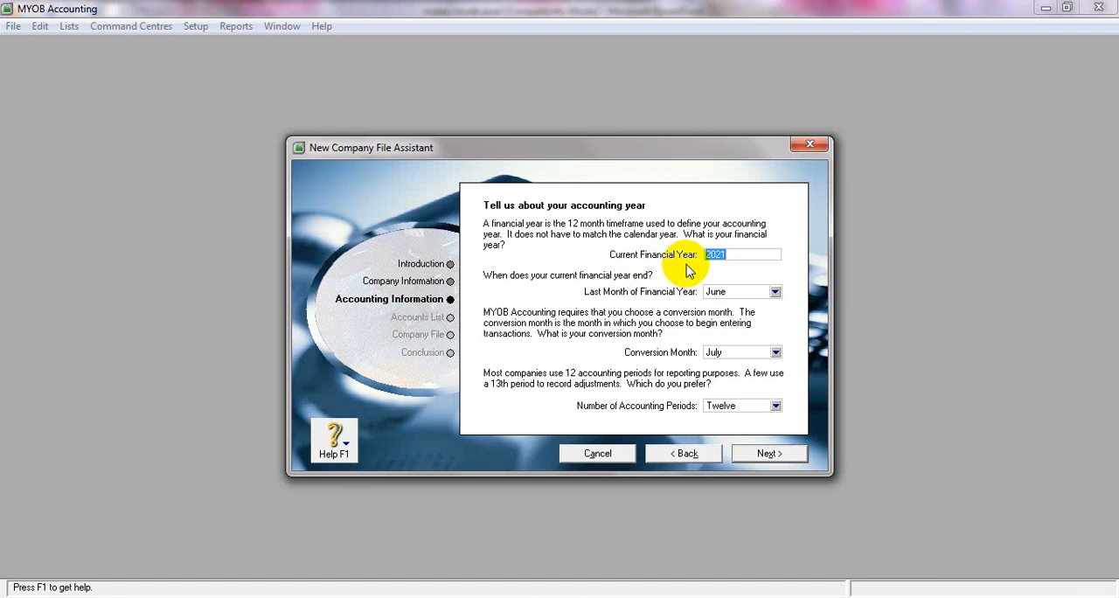
Step: Set the current financial year to 2013 and its last month to December
{"action": "key", "text": "BackSpace"}
{"action": "type", "text": "2013"}
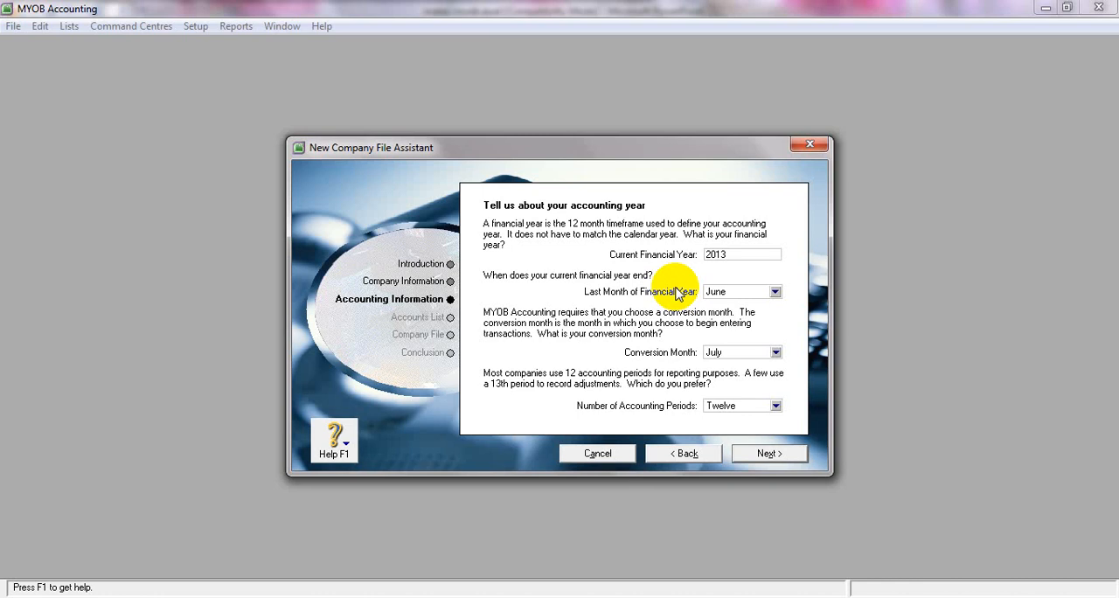
{"action": "left_click", "coordinate": [776, 291]}
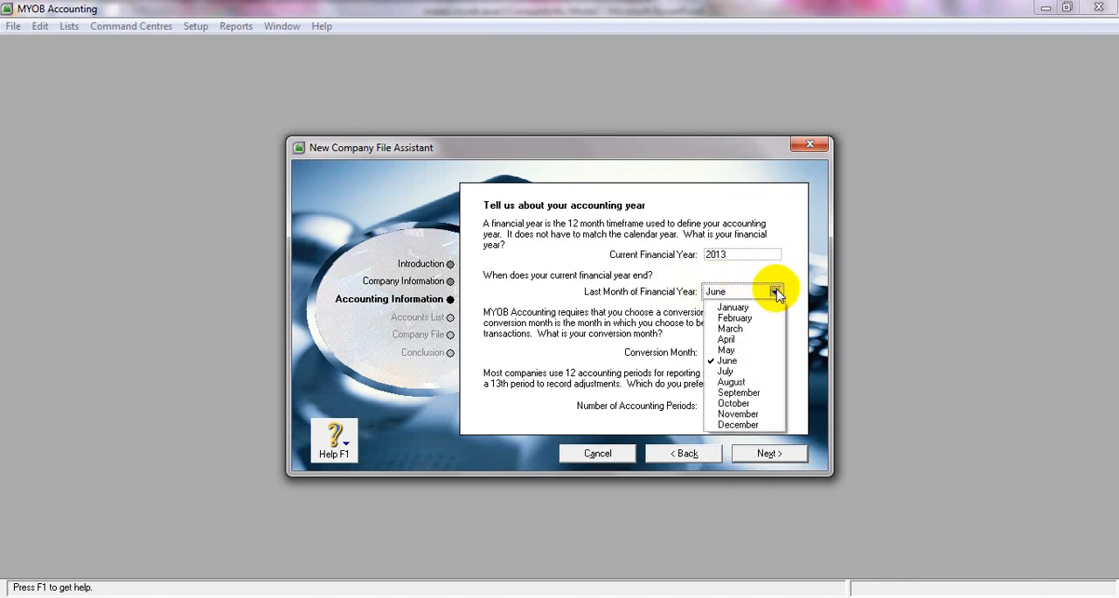
{"action": "left_click", "coordinate": [757, 427]}
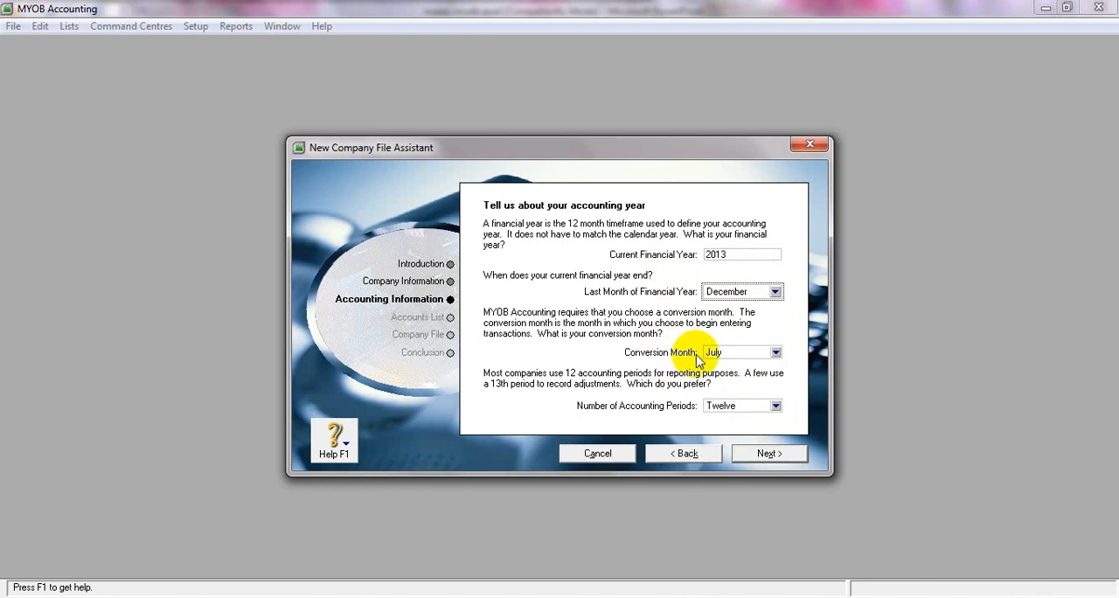
Step: Choose July as the conversion month, keep twelve accounting periods, and proceed to the accounting information confirmation
{"action": "left_click", "coordinate": [776, 352]}
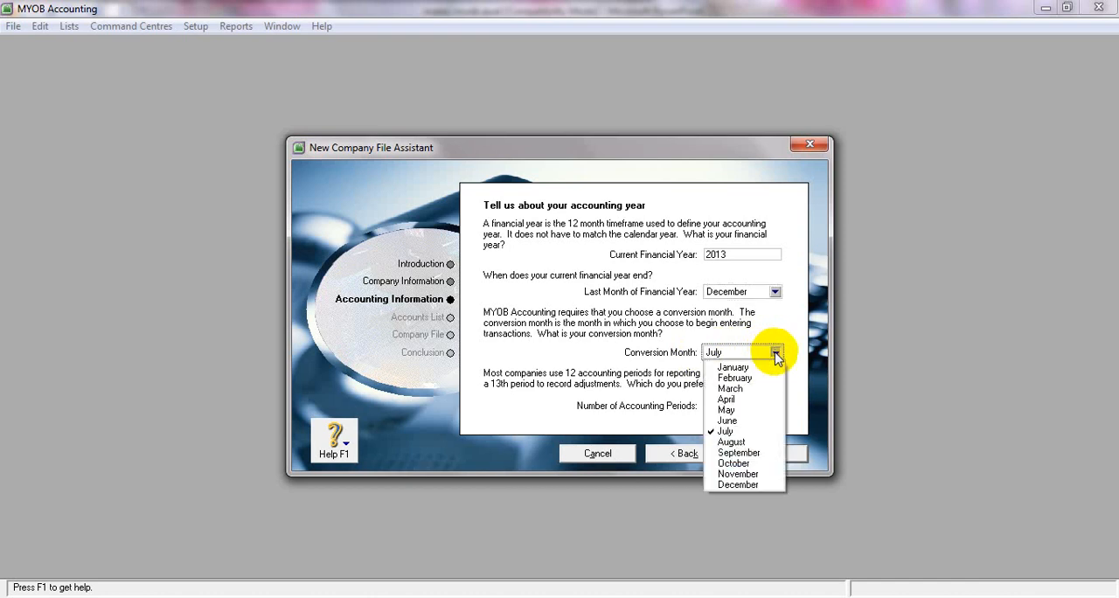
{"action": "left_click", "coordinate": [746, 430]}
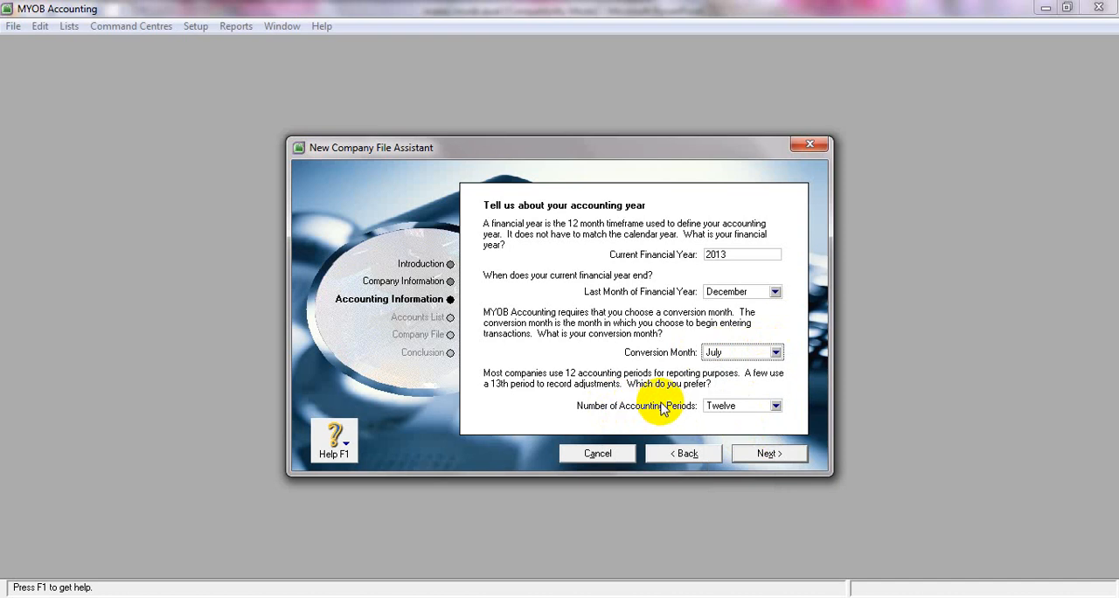
{"action": "left_click", "coordinate": [774, 406]}
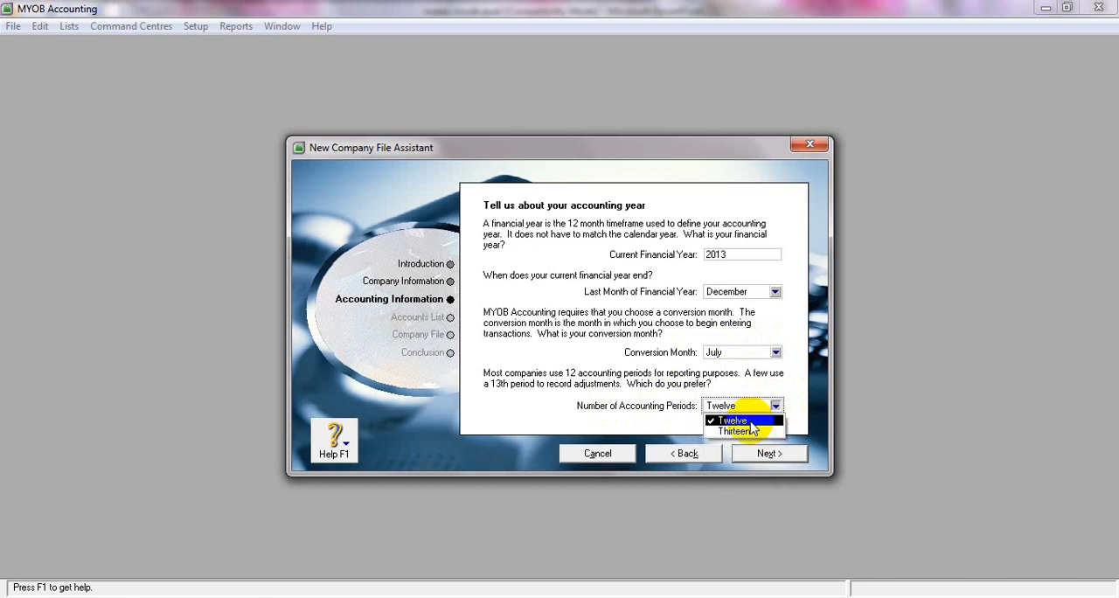
{"action": "left_click", "coordinate": [686, 426]}
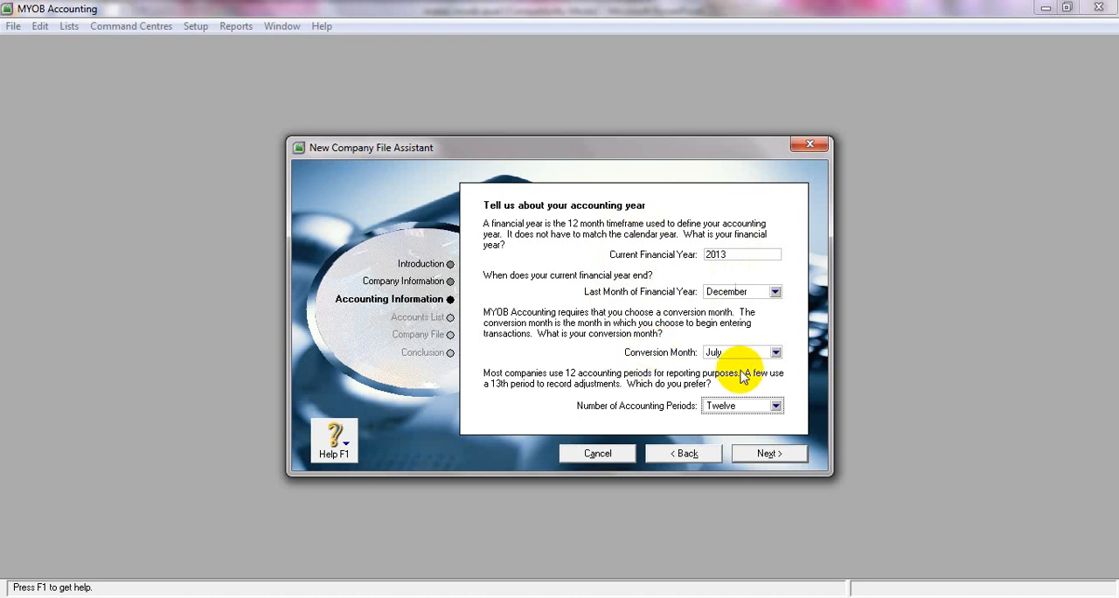
{"action": "left_click", "coordinate": [766, 453]}
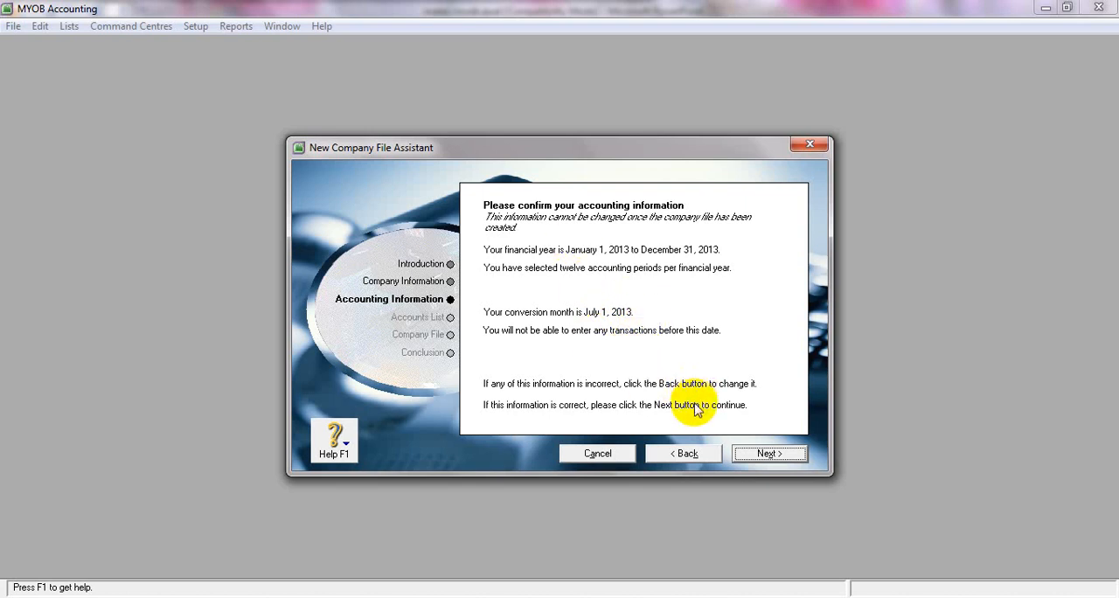
Step: Go back to recheck the accounting year settings, then confirm the accounting information and continue to the accounts list options
{"action": "left_click", "coordinate": [690, 446]}
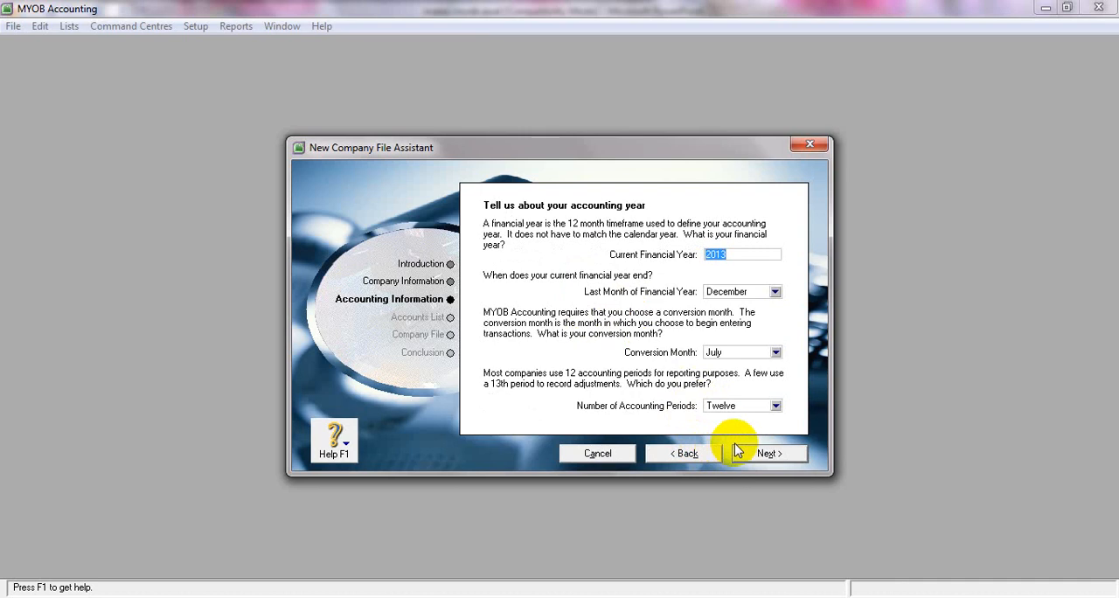
{"action": "left_click", "coordinate": [741, 453]}
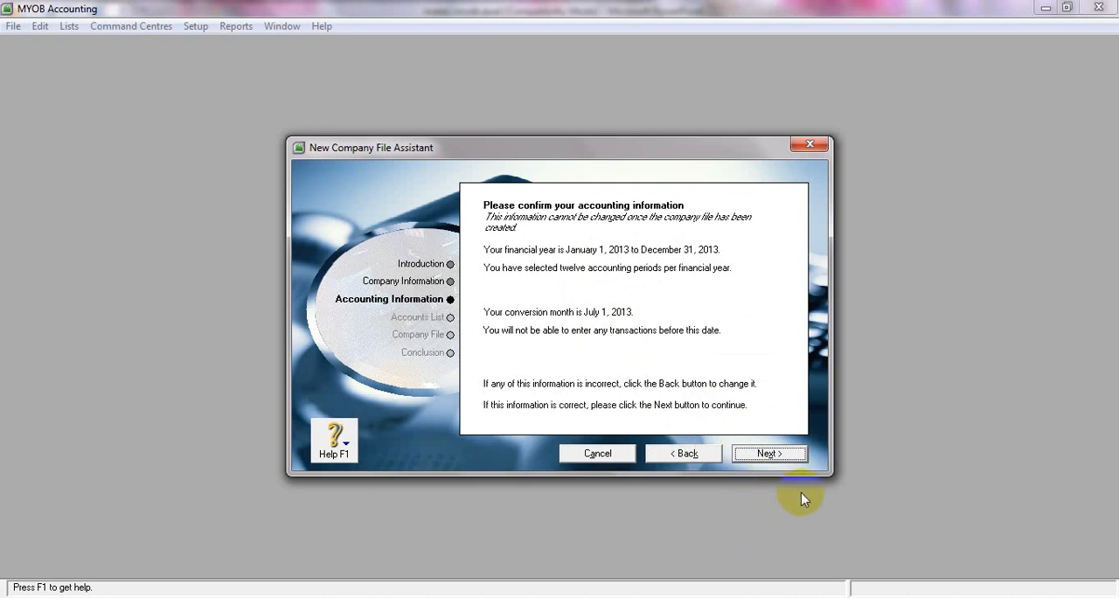
{"action": "left_click", "coordinate": [753, 456]}
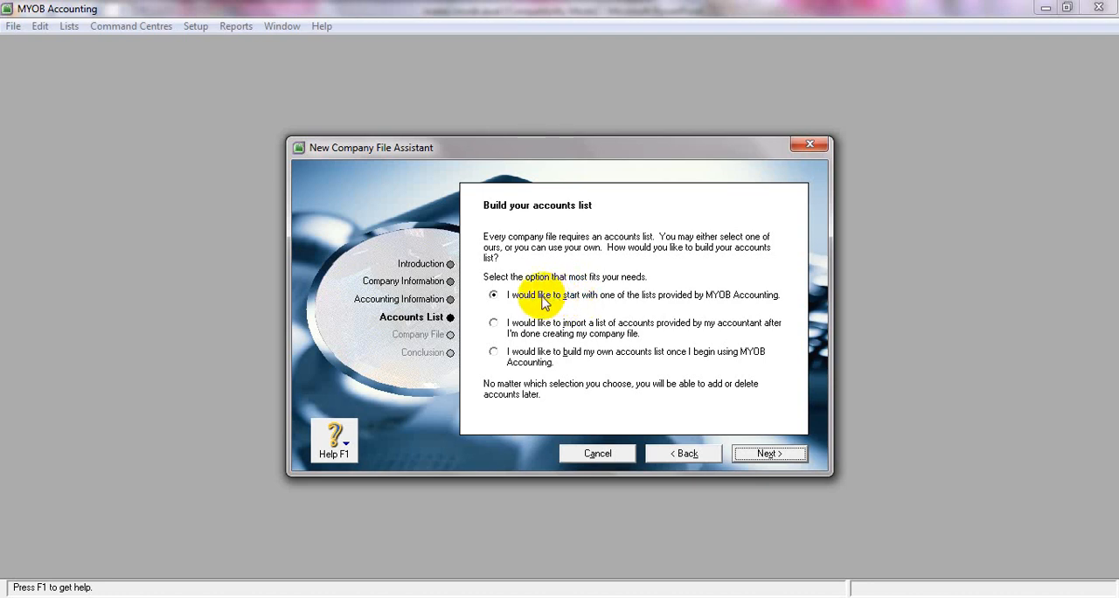
Step: Choose to build your own accounts list once you begin using MYOB Accounting, and continue to the company file page
{"action": "left_click", "coordinate": [525, 332]}
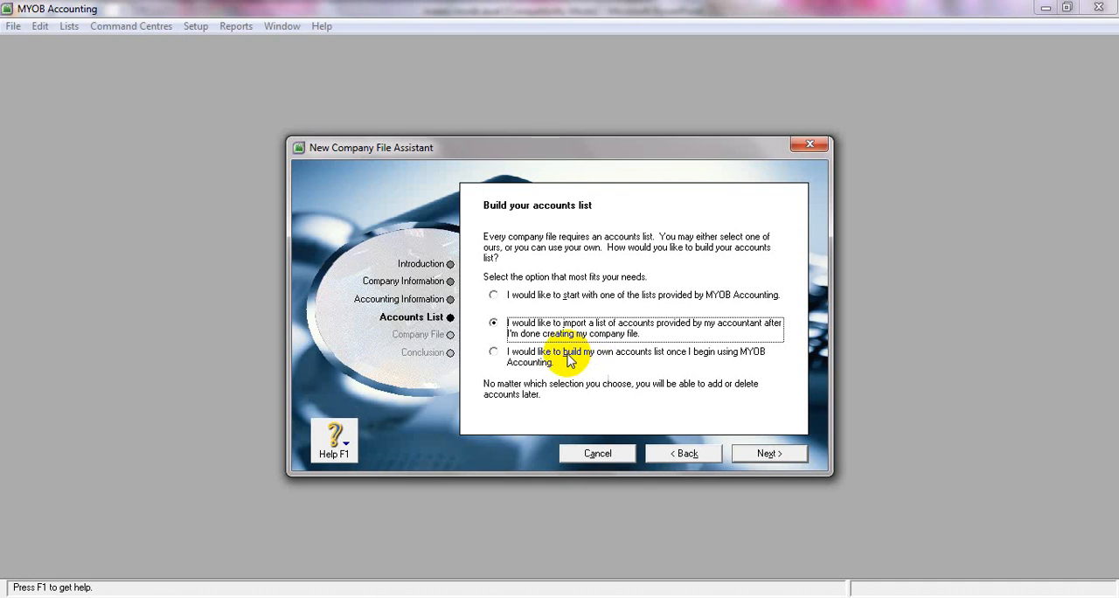
{"action": "left_click", "coordinate": [511, 357]}
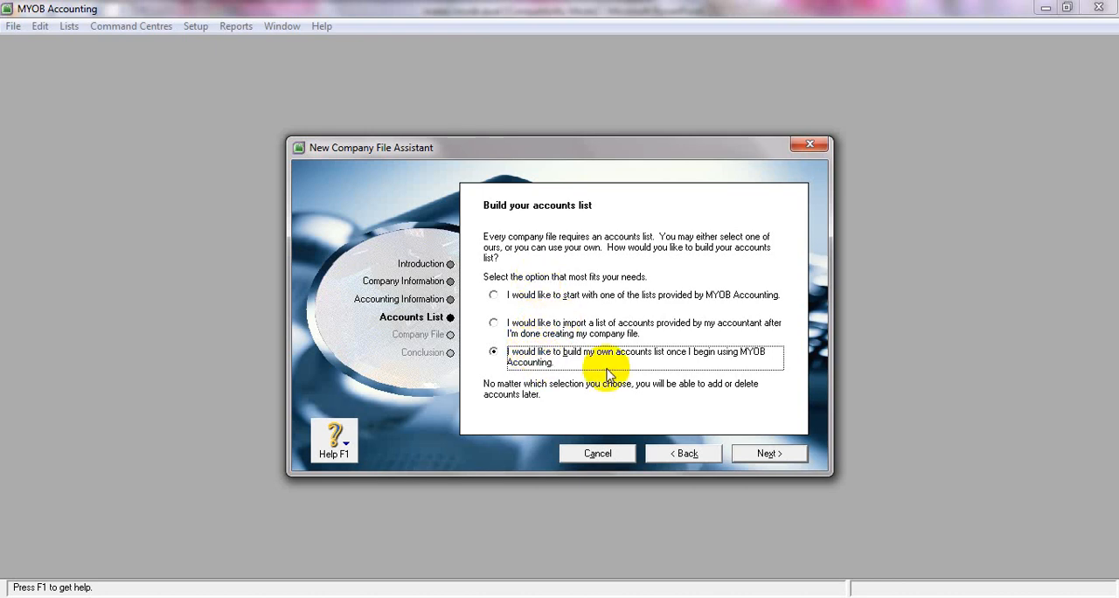
{"action": "left_click", "coordinate": [748, 456]}
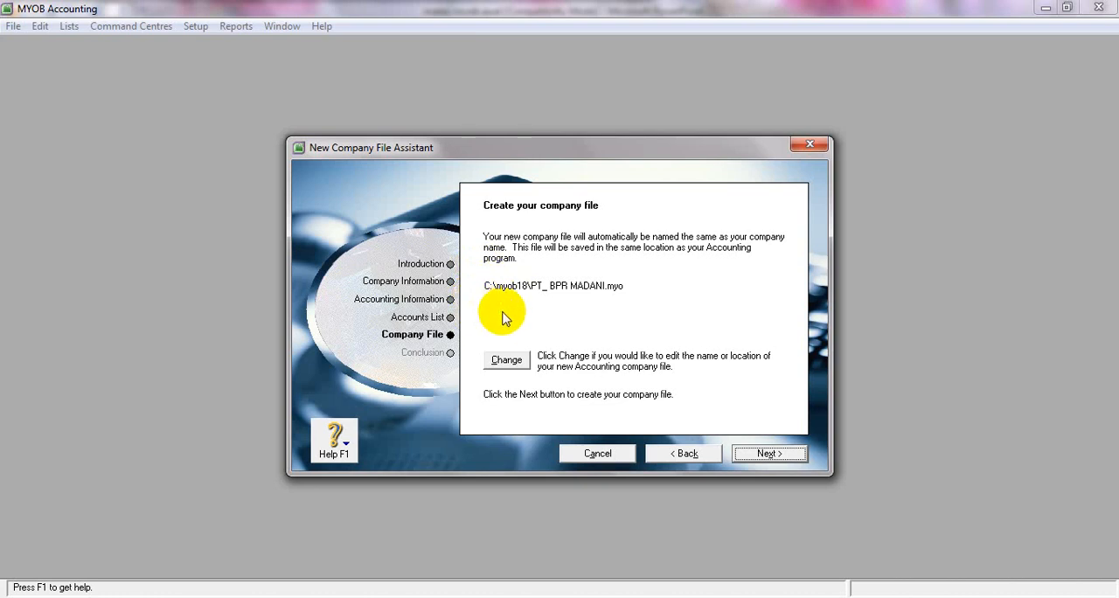
Step: Start changing the new company file's save location and browse to Local Disk (D:)
{"action": "left_click", "coordinate": [511, 361]}
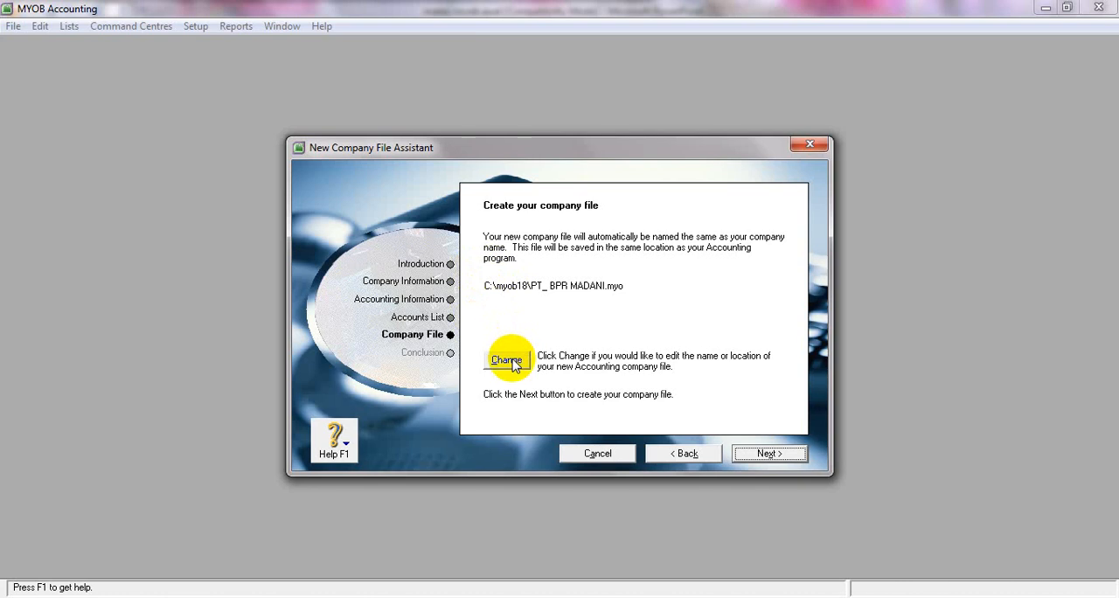
{"action": "left_click", "coordinate": [512, 363]}
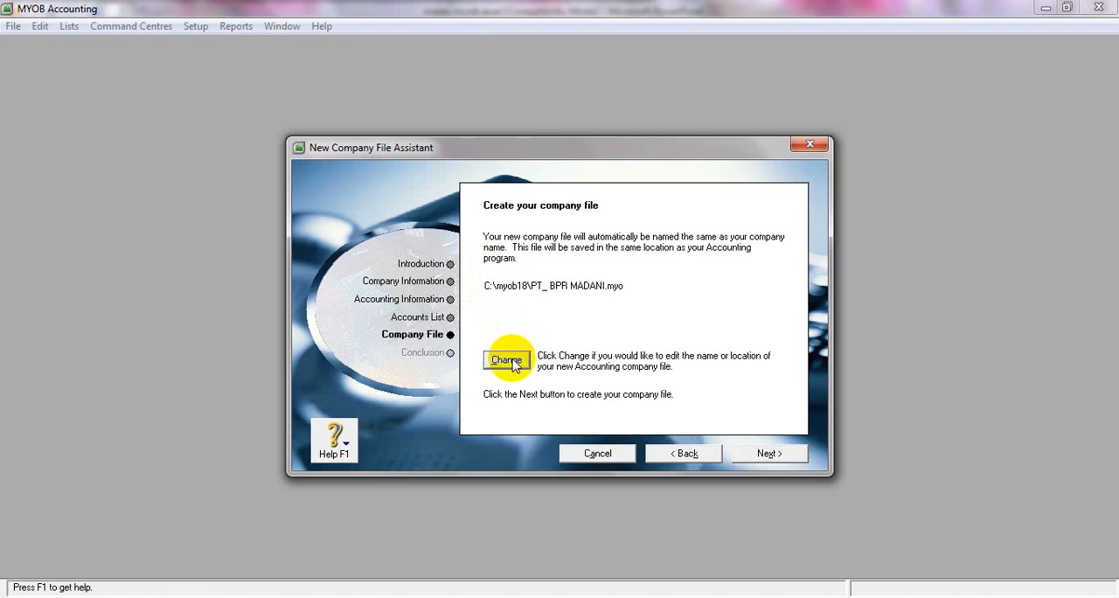
{"action": "left_click", "coordinate": [505, 356]}
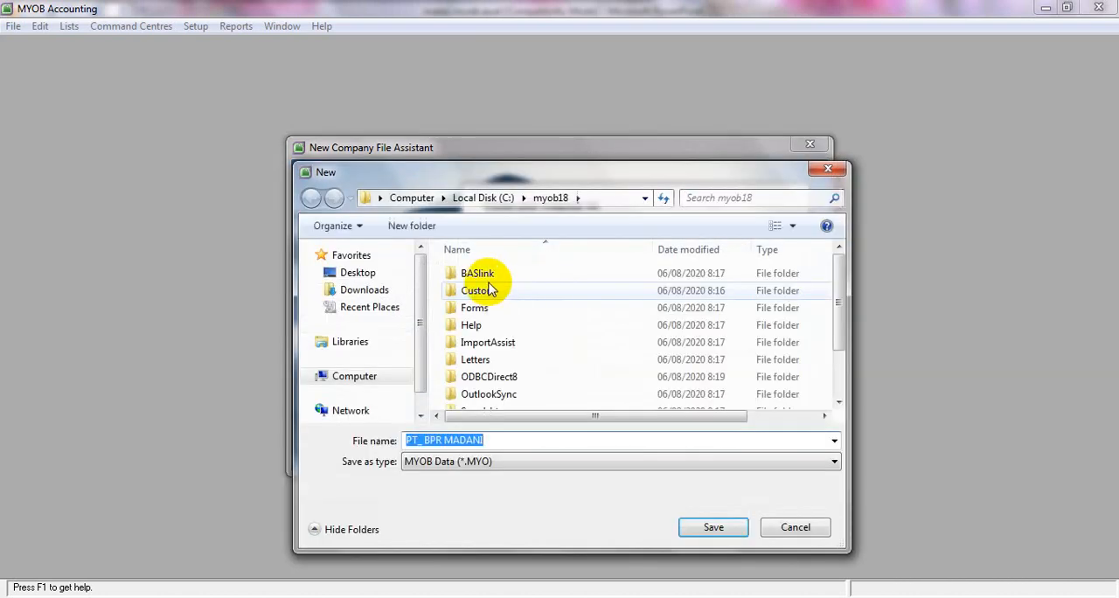
{"action": "scroll", "coordinate": [408, 335], "scroll_direction": "down", "scroll_amount": 5}
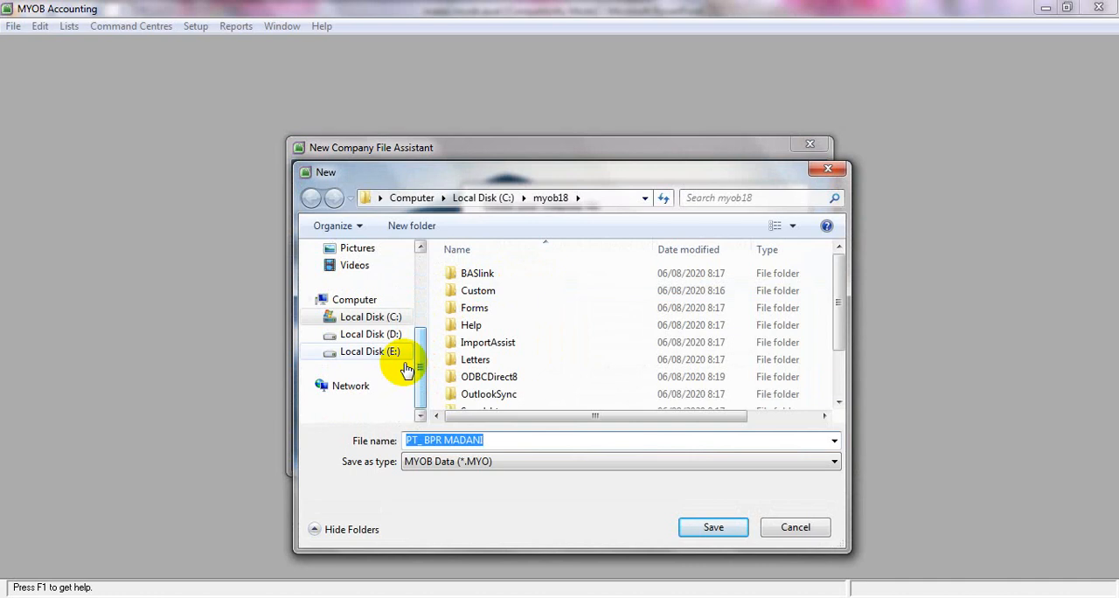
{"action": "left_click", "coordinate": [388, 335]}
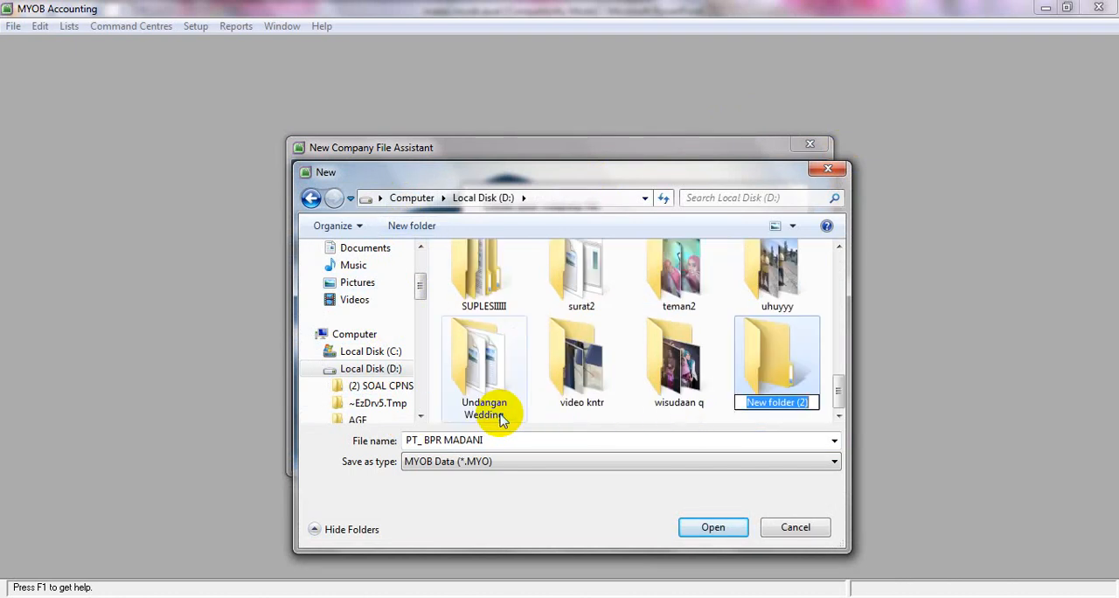
Step: Create a folder named Pengerjaan MYOB on Local Disk (D:) and open it as the save location
{"action": "type", "text": "M"}
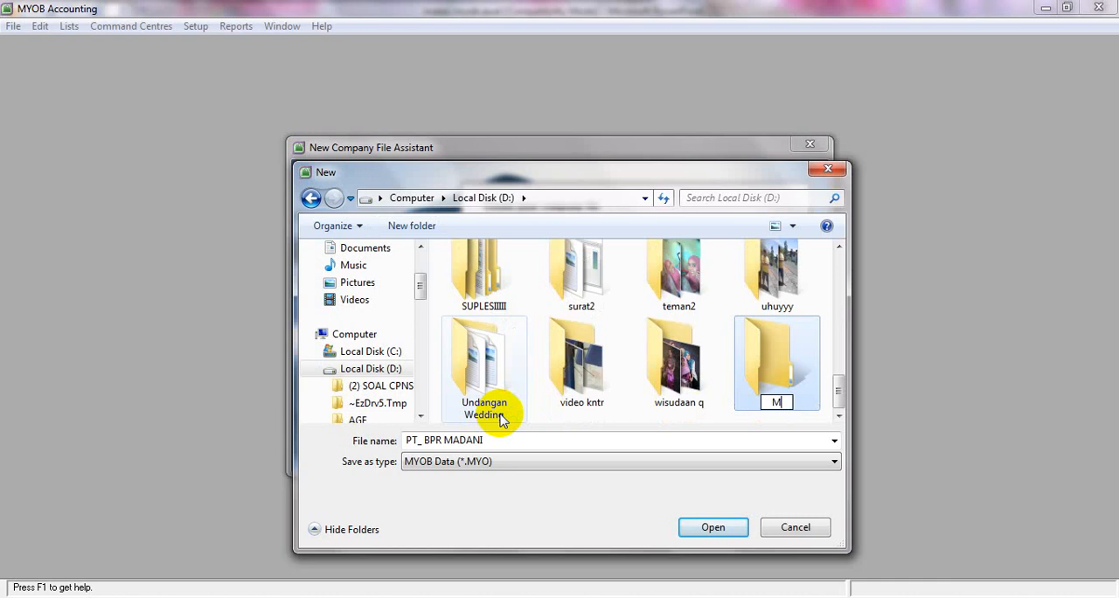
{"action": "key", "text": "BackSpace"}
{"action": "type", "text": "Pengerjaan MYOB"}
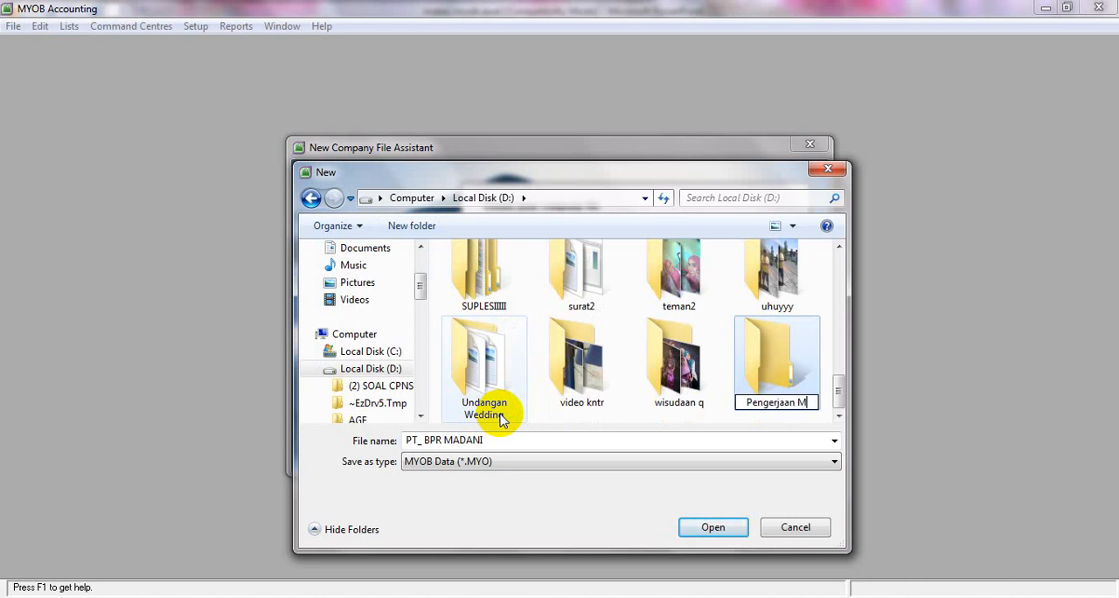
{"action": "key", "text": "Return"}
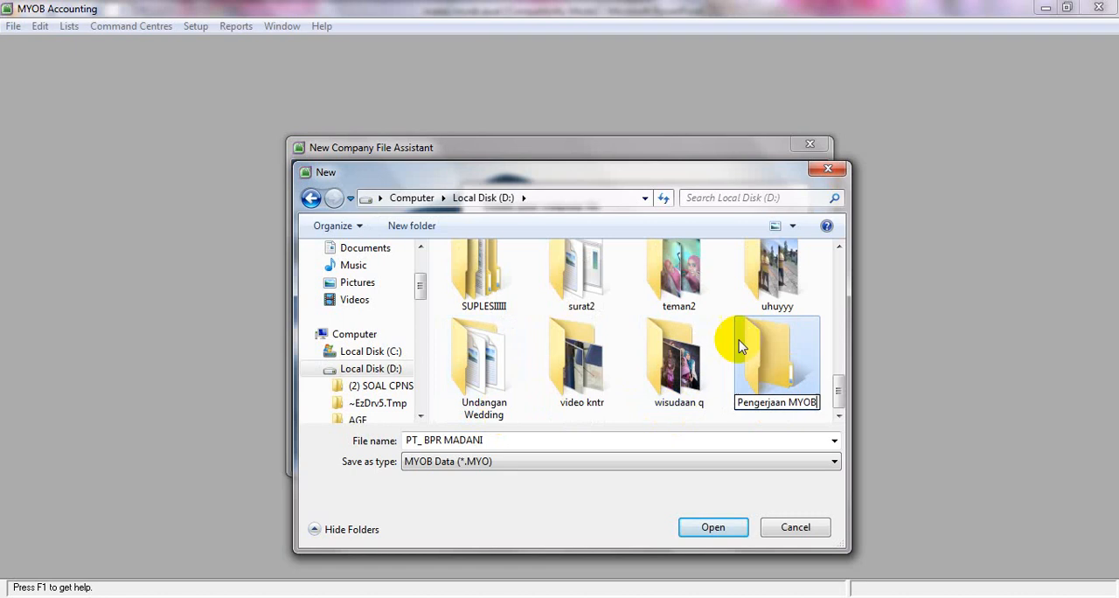
{"action": "double_click", "coordinate": [751, 360]}
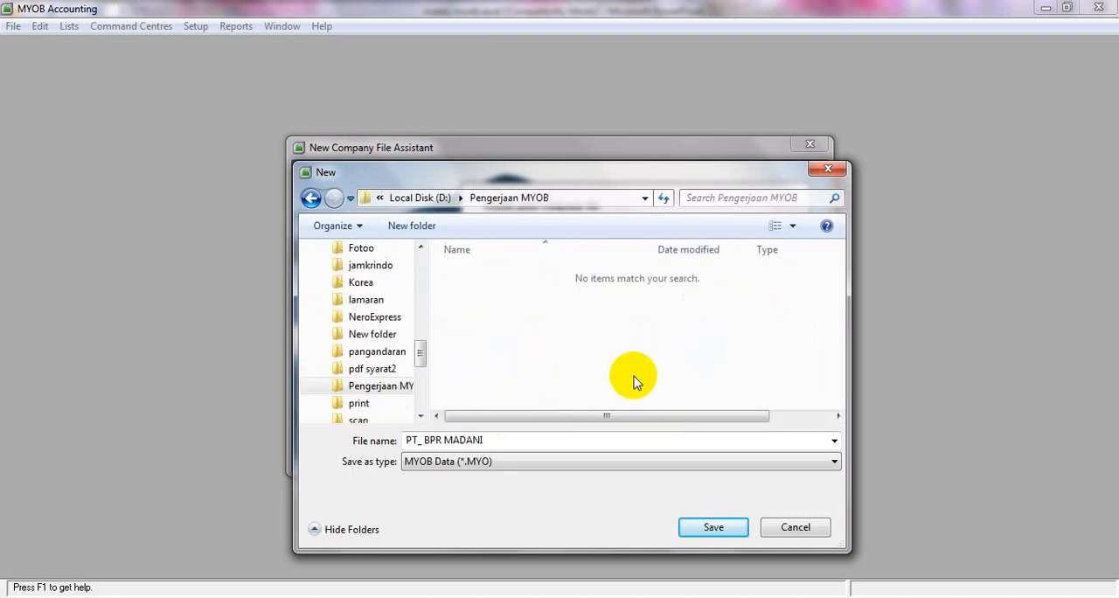
Step: Name the company file "latian PT_ BPR MADANI" and save this name and the Pengerjaan MYOB location
{"action": "left_click", "coordinate": [562, 443]}
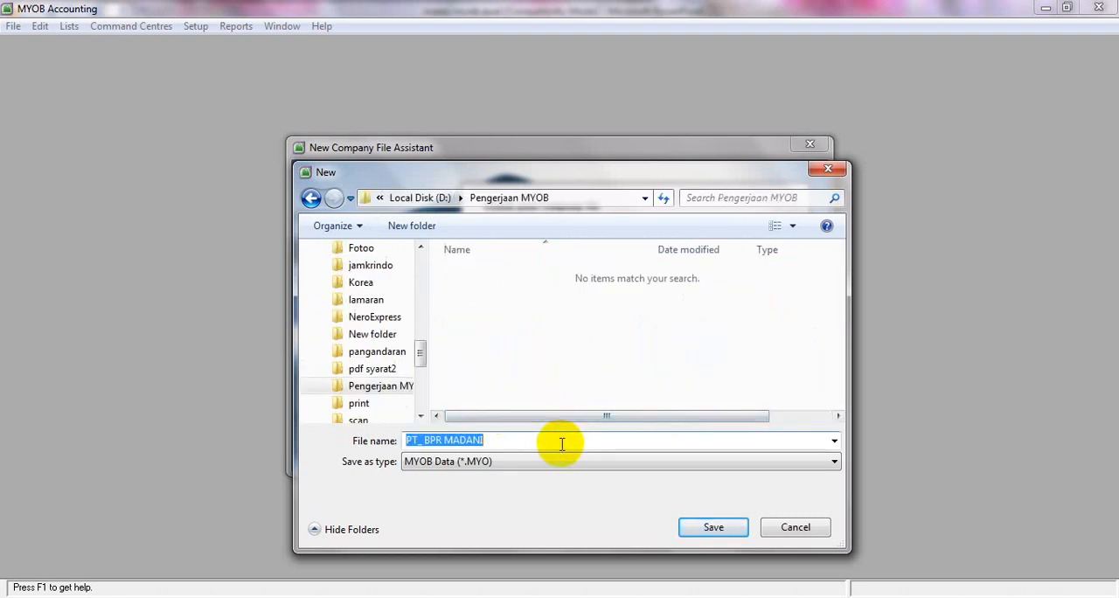
{"action": "left_click", "coordinate": [407, 441]}
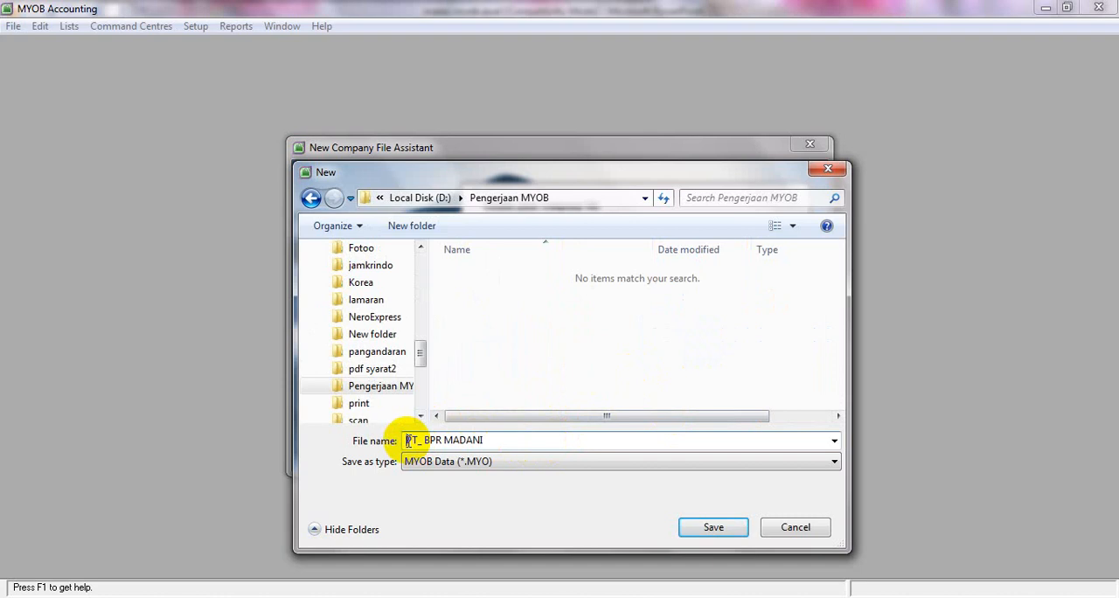
{"action": "type", "text": "latian"}
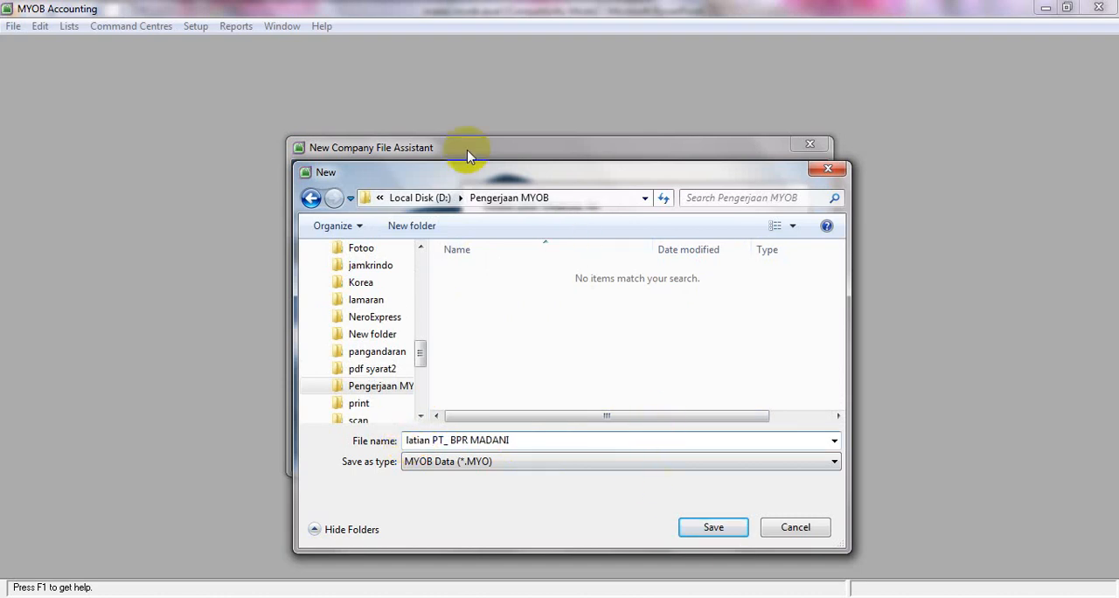
{"action": "left_click", "coordinate": [700, 529]}
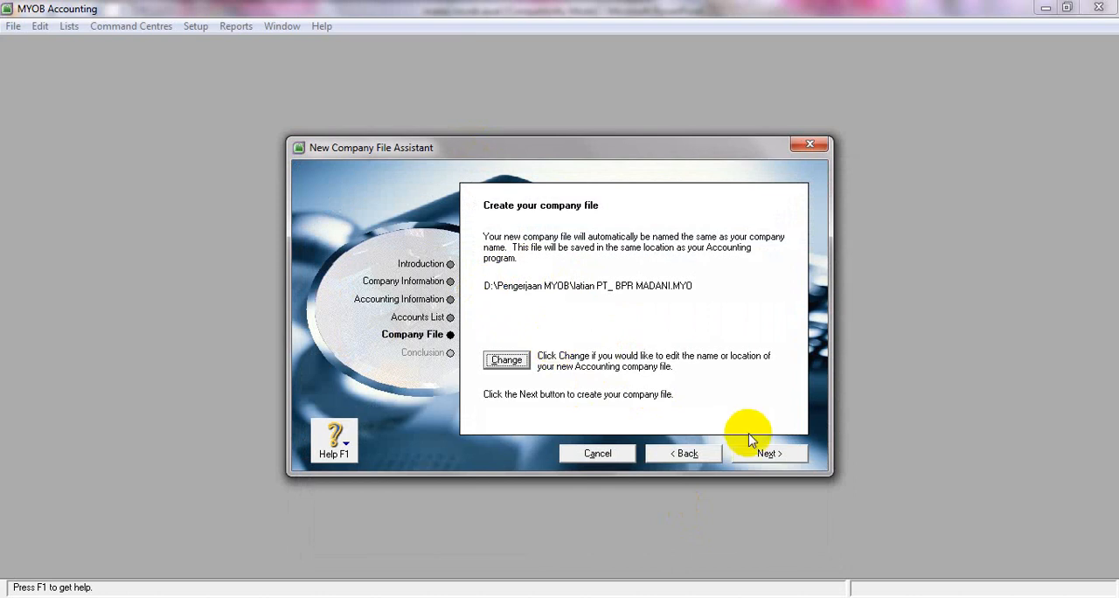
Step: Create the company file and go through the Setup Assistant, closing it without setting up a section, to reach the Command Centre
{"action": "left_click", "coordinate": [757, 456]}
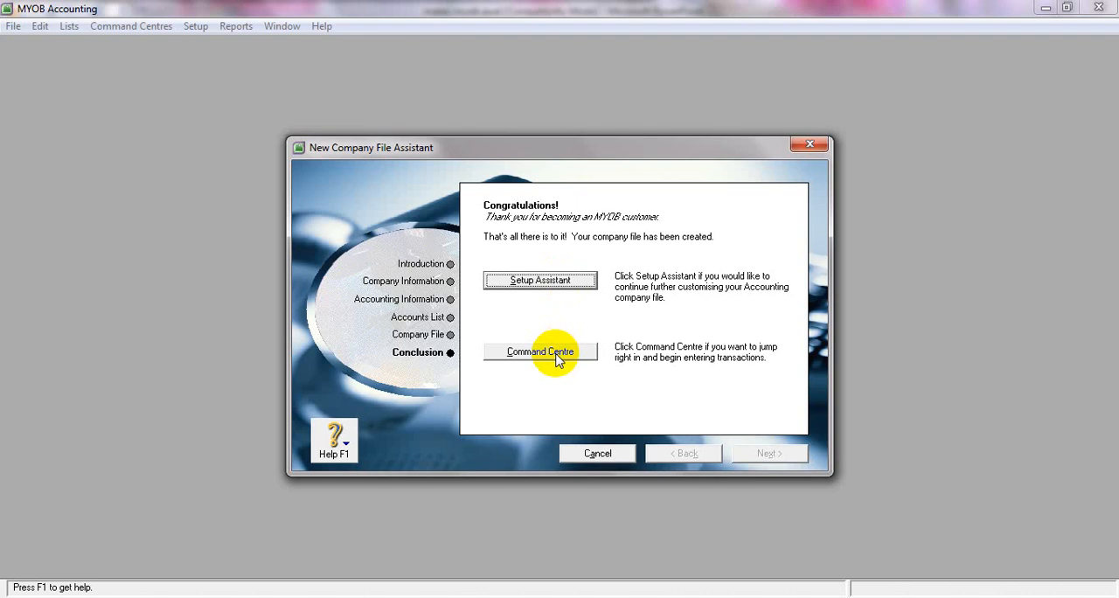
{"action": "left_click", "coordinate": [555, 280]}
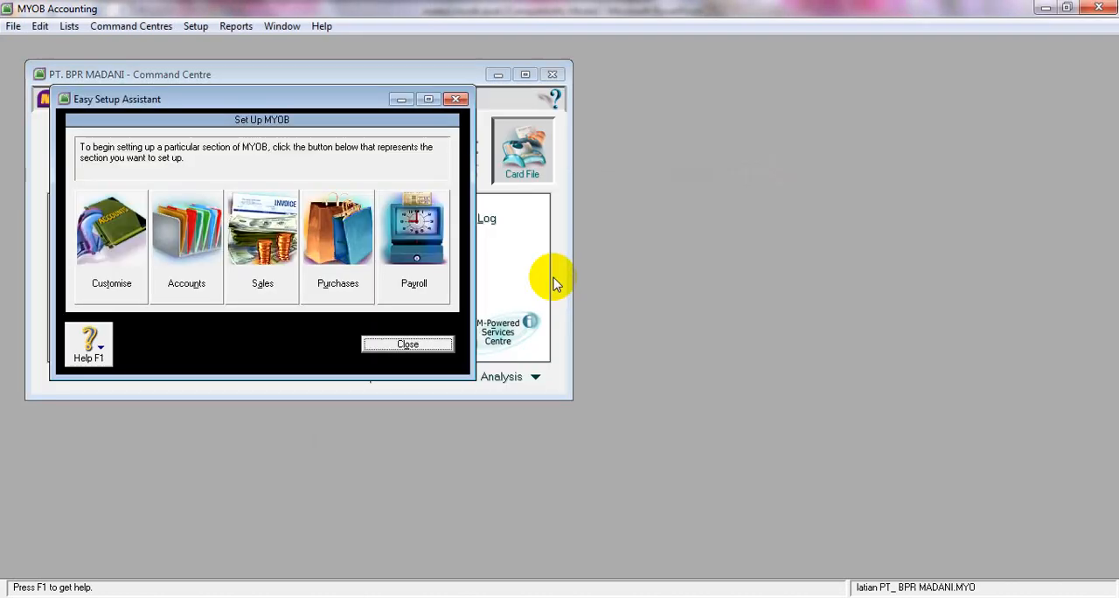
{"action": "left_click", "coordinate": [408, 345]}
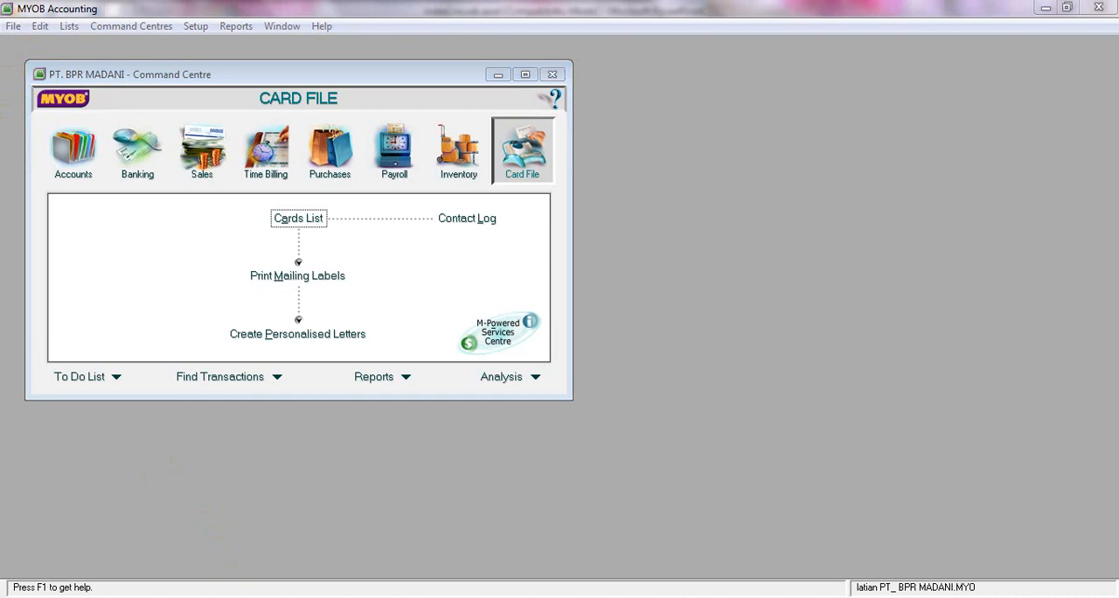
Step: Switch to the PowerPoint presentation and review the bank accounting stages, placing the cursor at "Menginput data awal bank"
{"action": "left_click", "coordinate": [315, 575]}
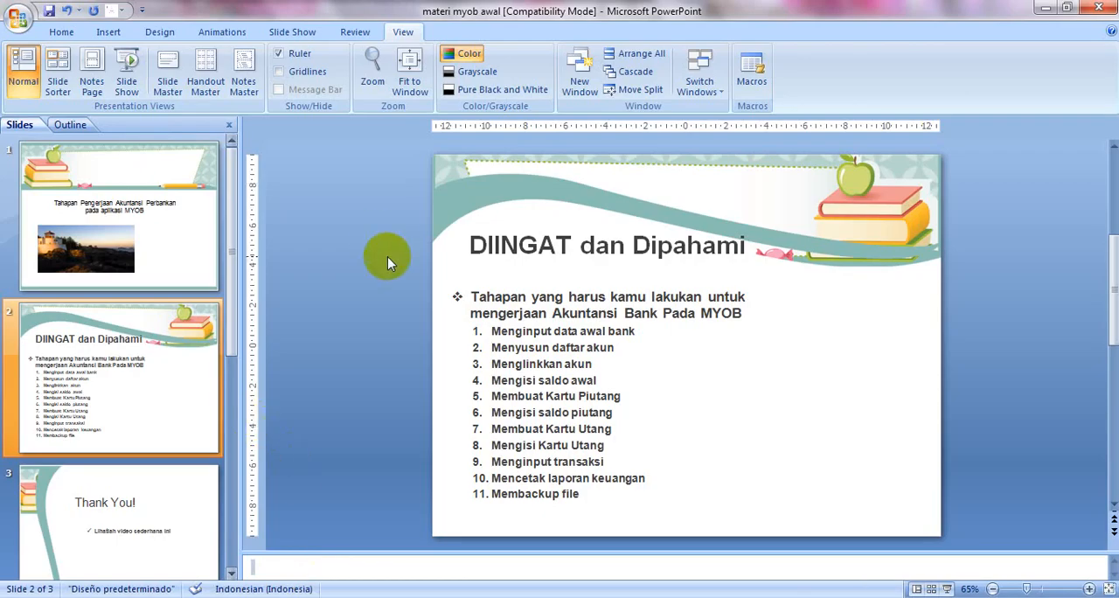
{"action": "left_click", "coordinate": [655, 326]}
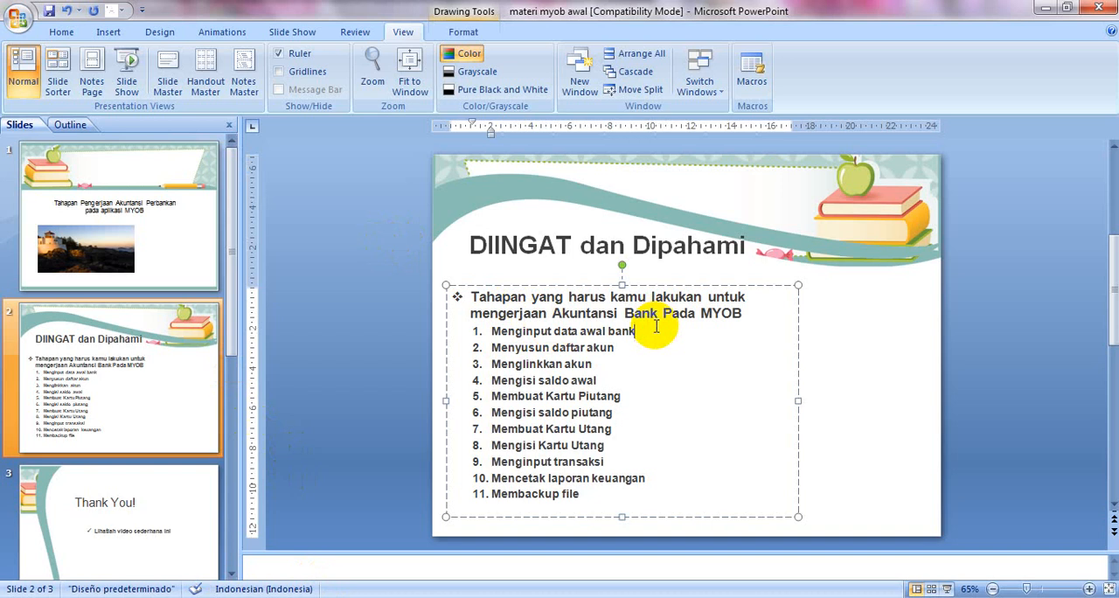